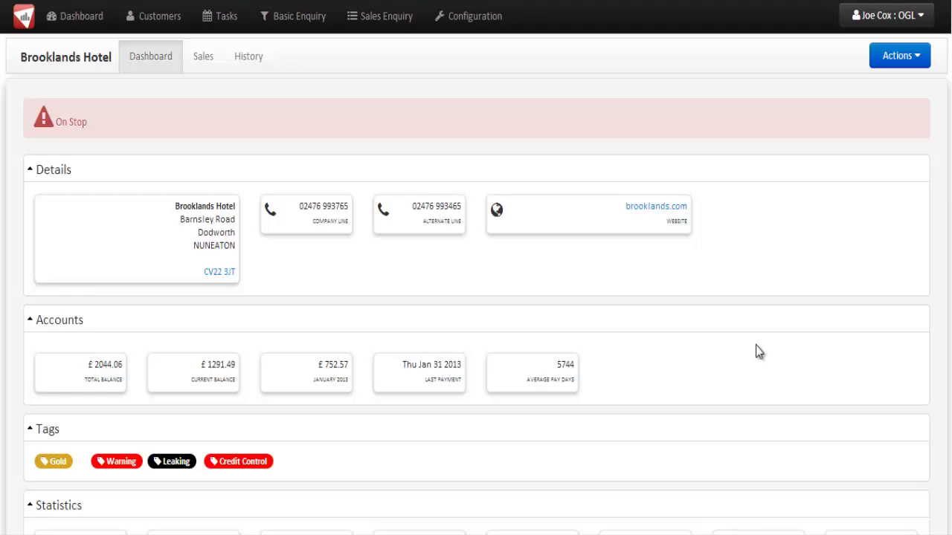
scroll(476, 267, down, 1)
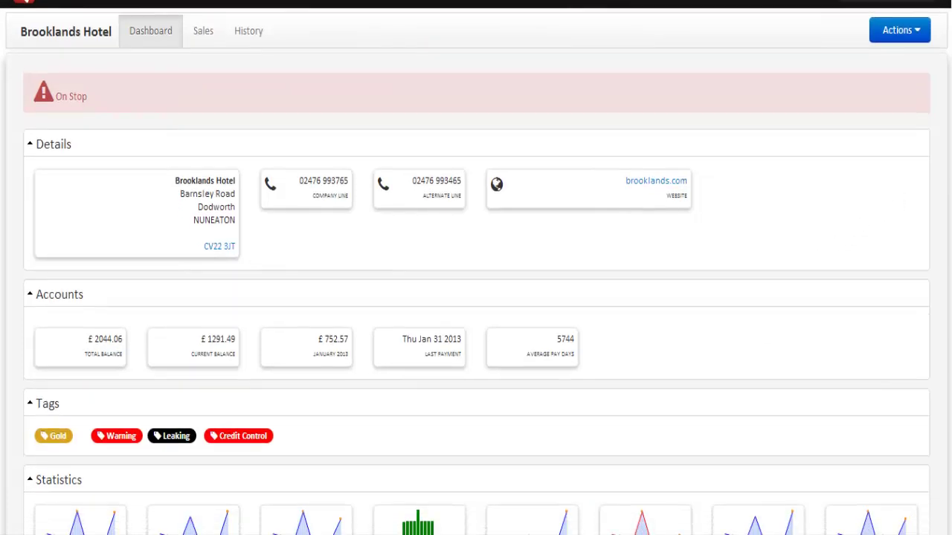
scroll(476, 268, down, 1)
scroll(475, 268, down, 1)
scroll(475, 267, down, 1)
scroll(476, 268, down, 1)
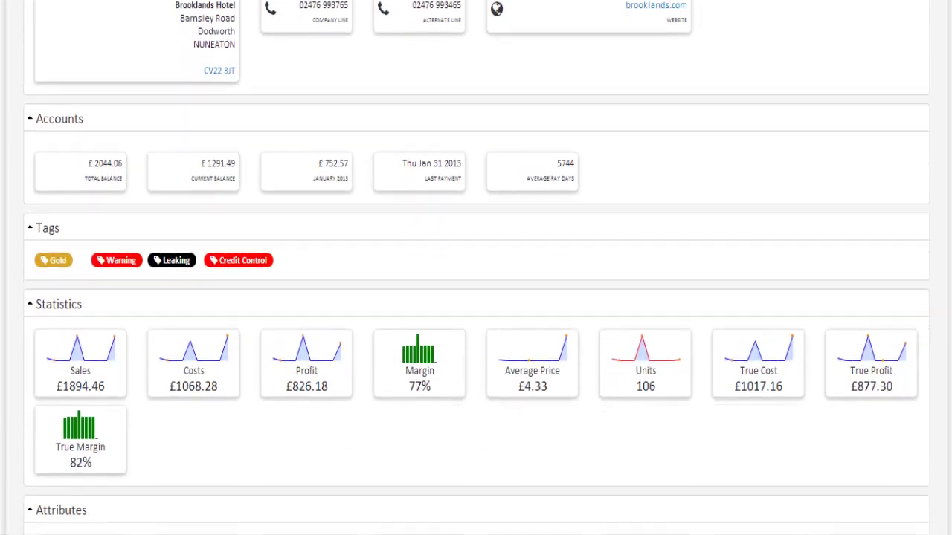
scroll(476, 268, down, 1)
scroll(476, 268, down, 1)
scroll(476, 268, down, 1)
scroll(475, 268, down, 1)
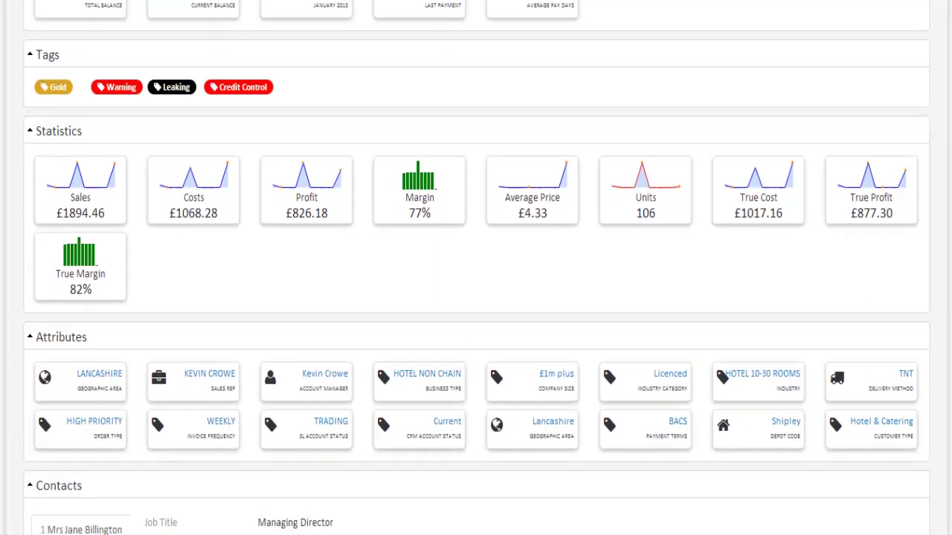
scroll(476, 267, down, 1)
scroll(476, 268, up, 2)
scroll(476, 268, up, 2)
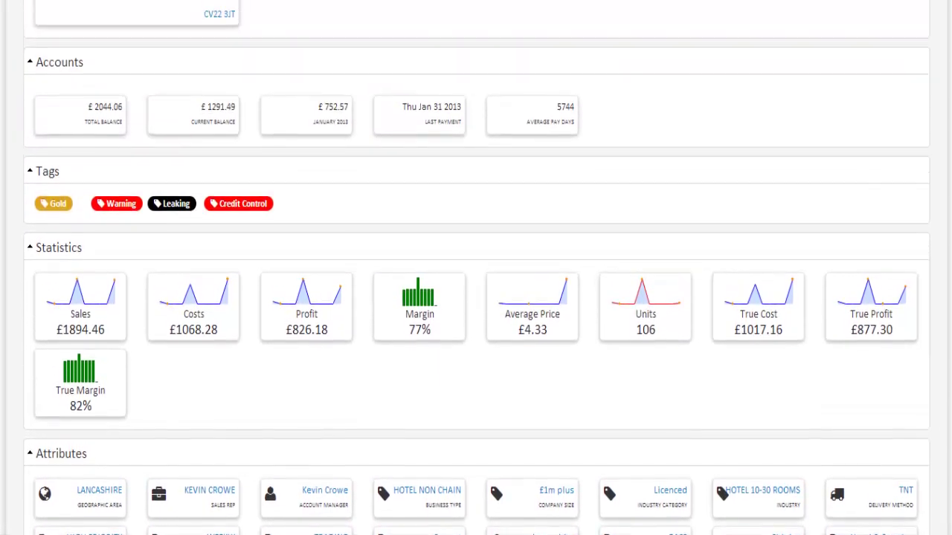
scroll(476, 267, up, 2)
scroll(476, 267, up, 1)
scroll(476, 268, up, 1)
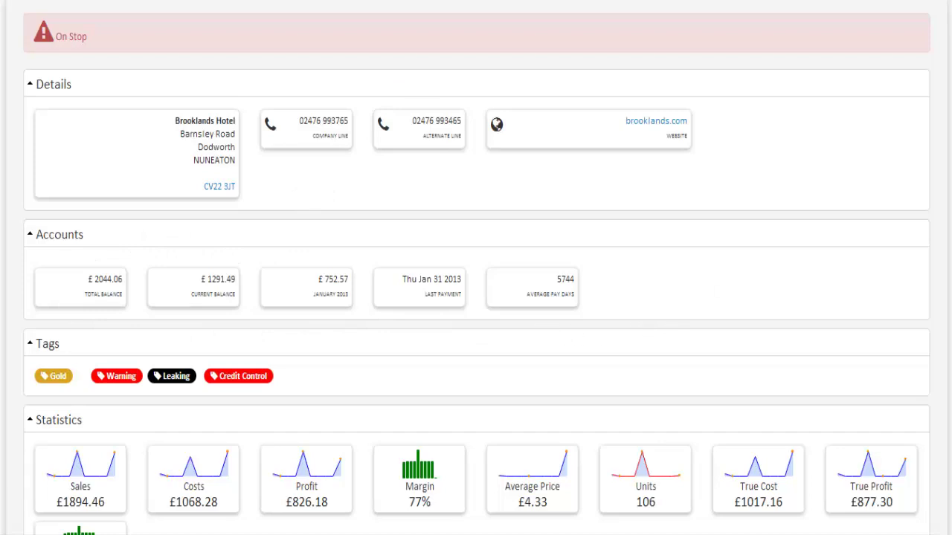
scroll(476, 268, up, 1)
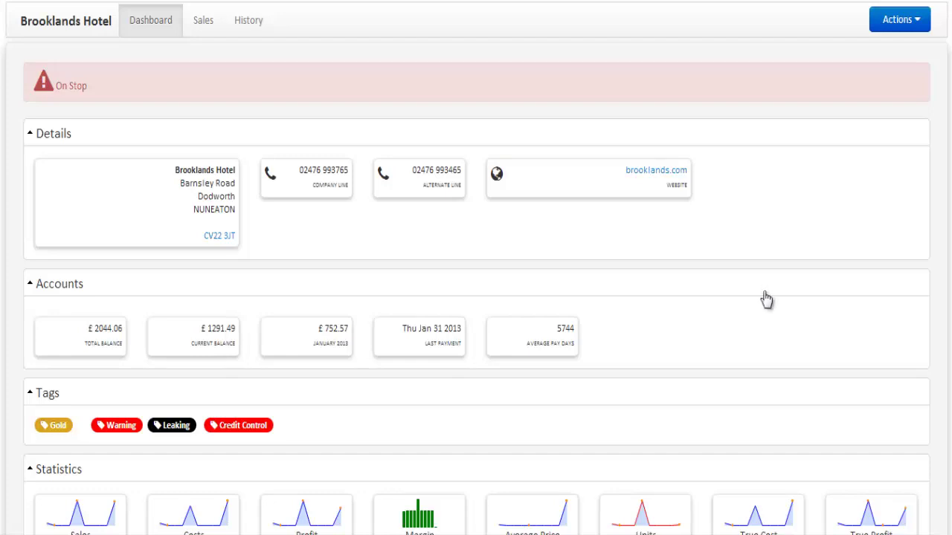
scroll(476, 268, down, 1)
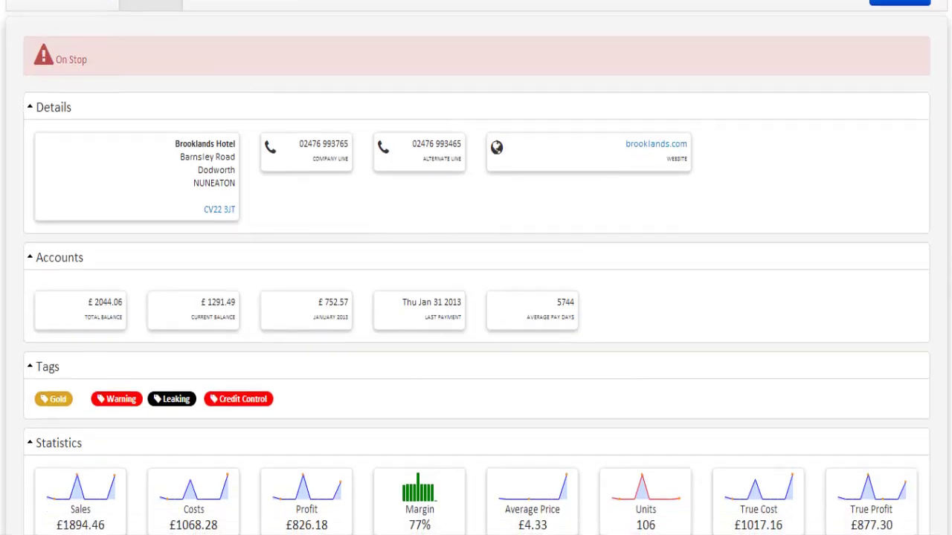
scroll(475, 268, down, 1)
scroll(476, 268, down, 1)
scroll(476, 267, down, 1)
scroll(475, 267, down, 1)
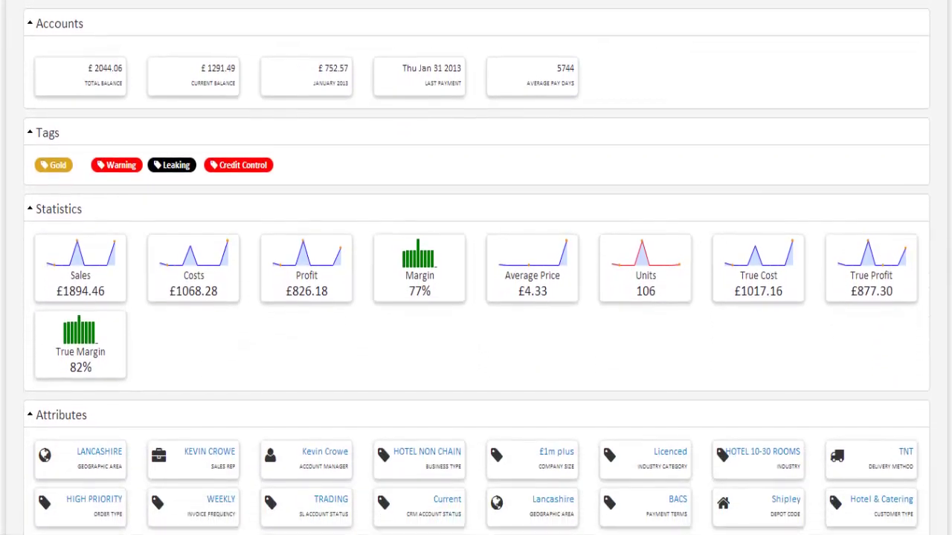
scroll(476, 268, down, 1)
scroll(476, 267, down, 1)
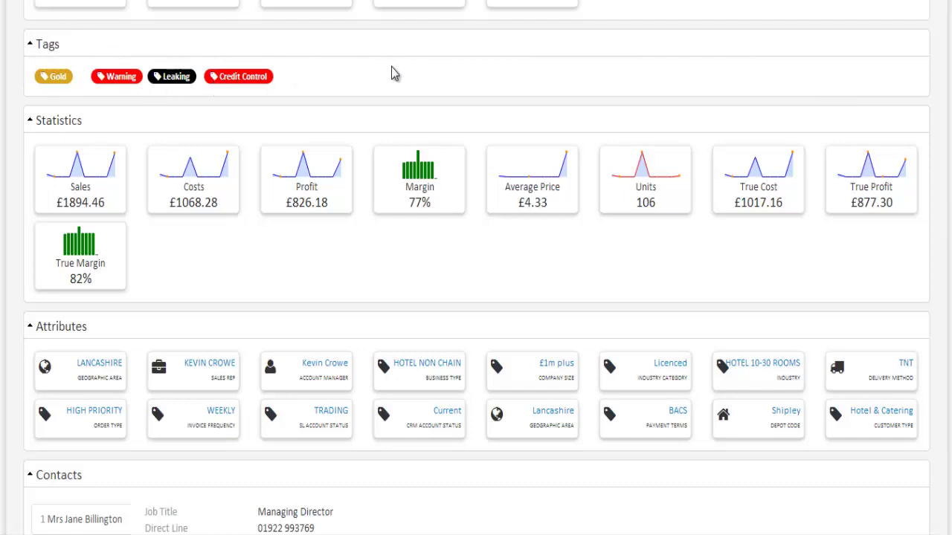
drag(949, 241, 949, 35)
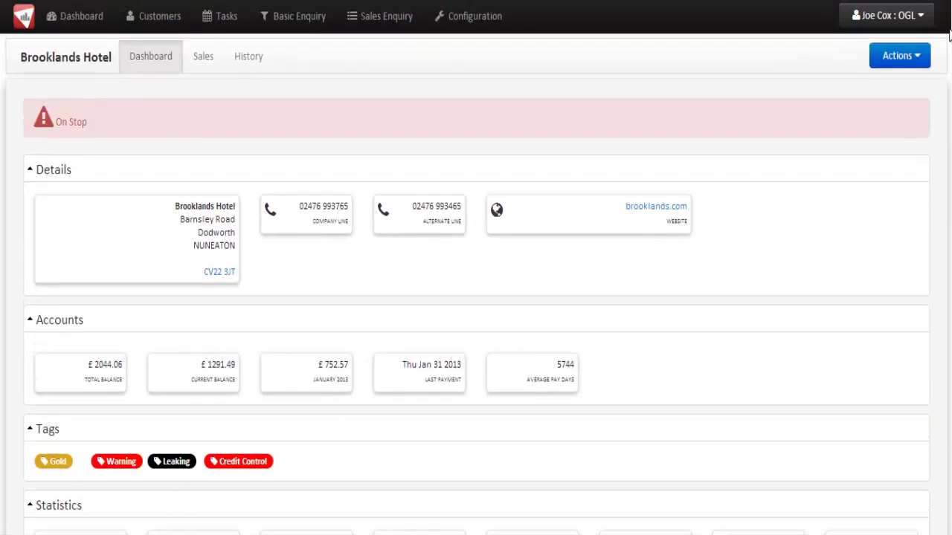
- Show Brooklands Hotel's Monthly Overview sales chart and table, June 2012 to March 2013
click(203, 57)
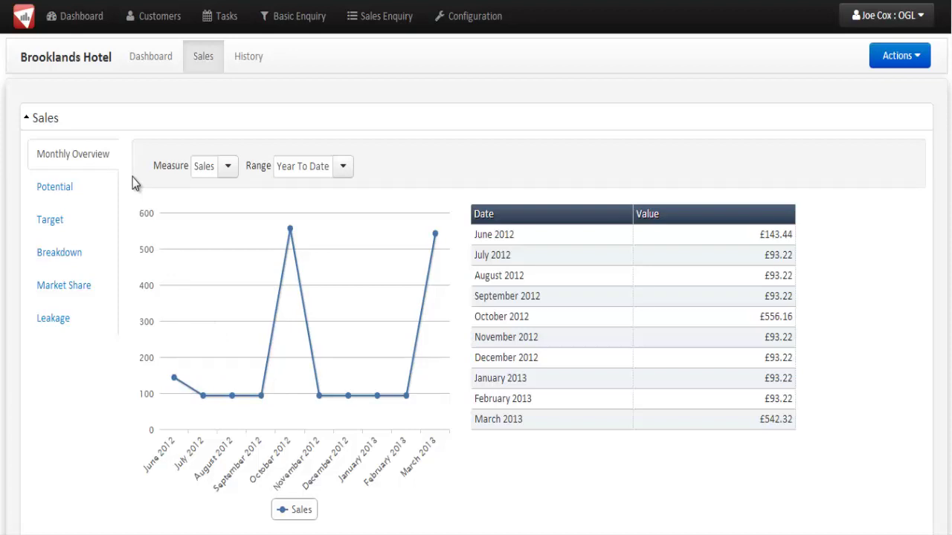
- Show the Potential view: £480.10 quoted, £2957.43 outstanding orders, £1894.46 invoiced
click(94, 187)
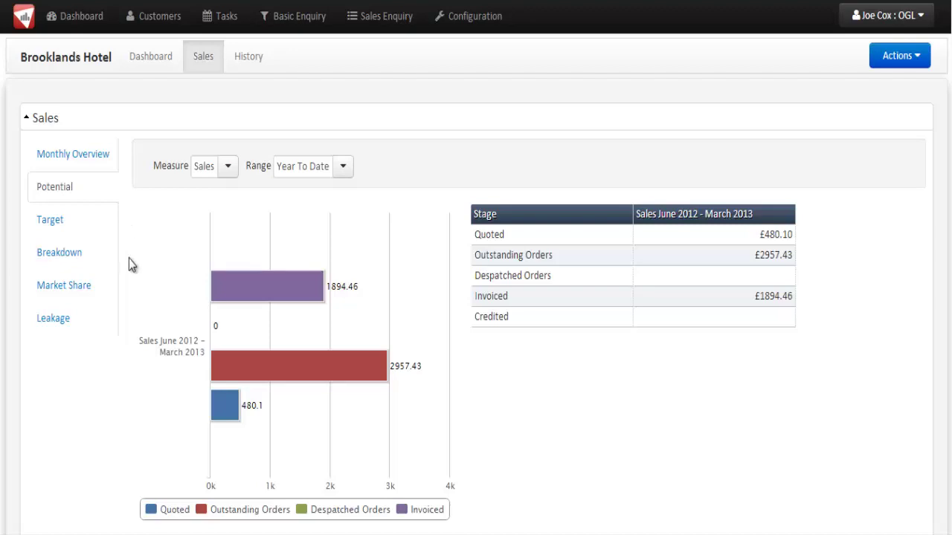
- Show the Leakage view of year-on-year drops, e.g. Catering -£1882.91, Janitorial -£368.28
click(86, 260)
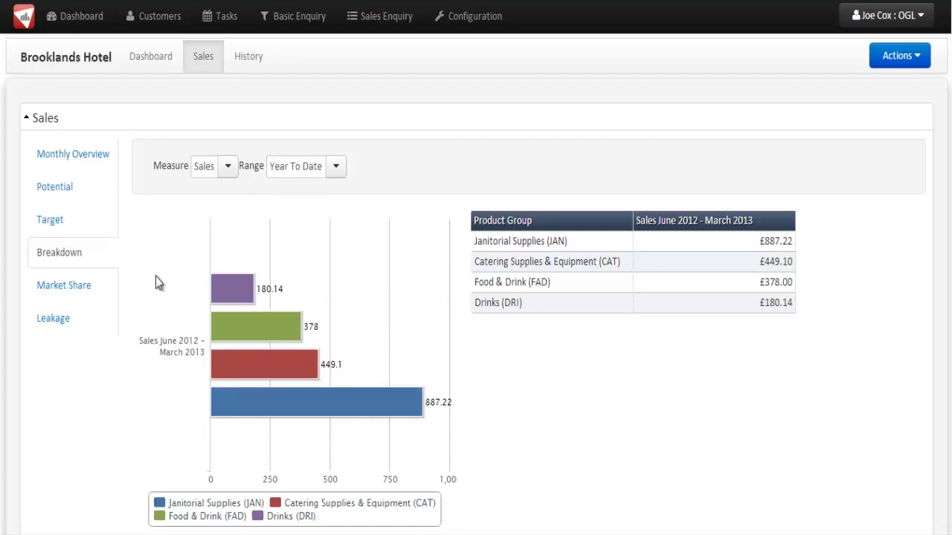
click(100, 317)
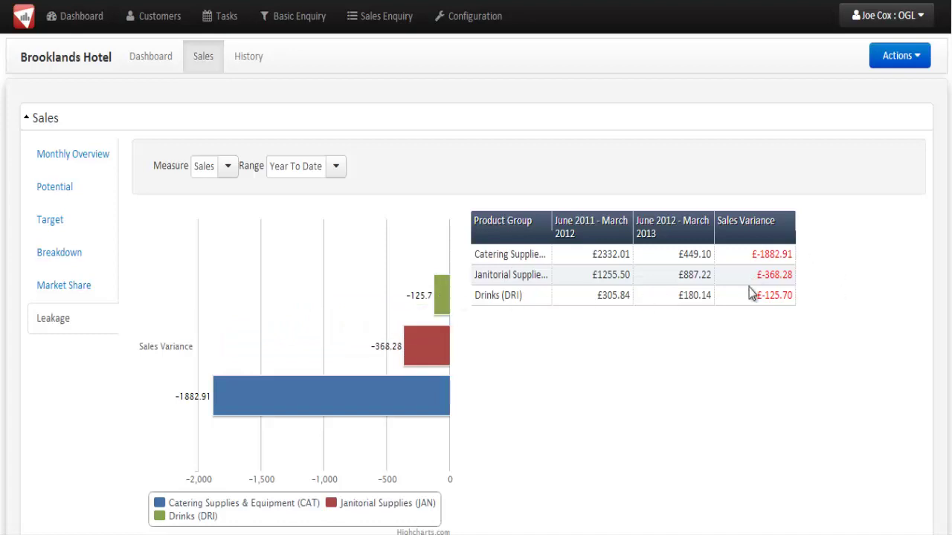
- Show the Market Share table comparing product-group sales to the 49-customer average
click(101, 289)
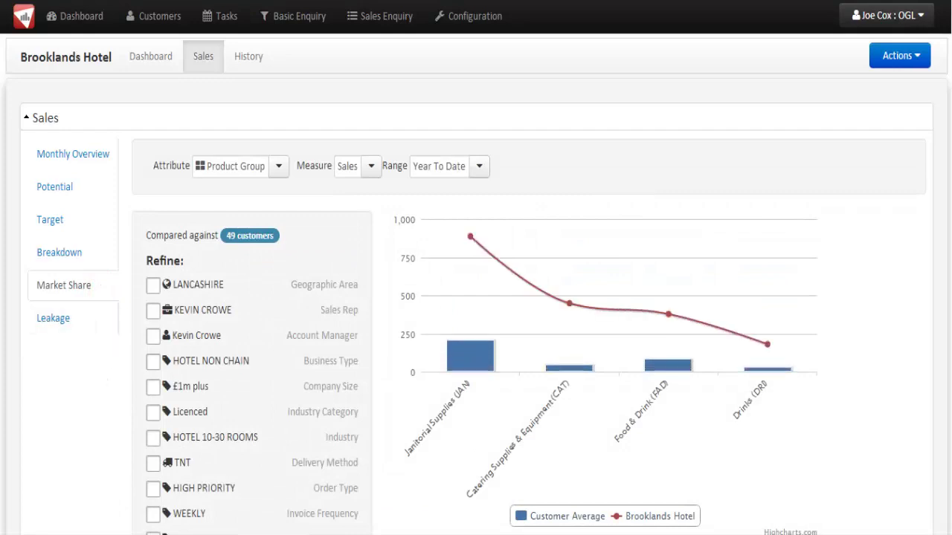
scroll(476, 298, down, 2)
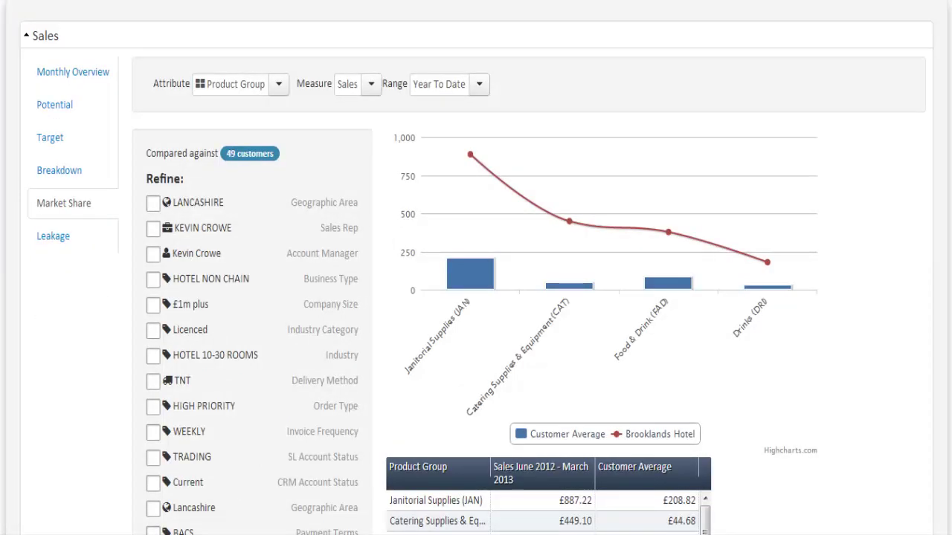